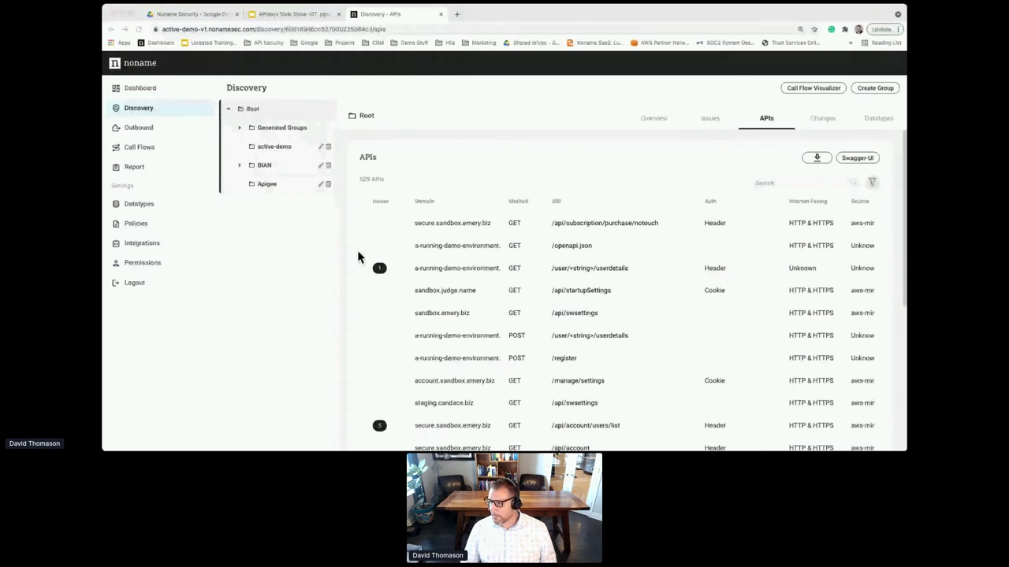
Step: Expand the Generated Groups folder and its Subdomains folder, and look through the list of subdomain groups
{"action": "left_click", "coordinate": [266, 133]}
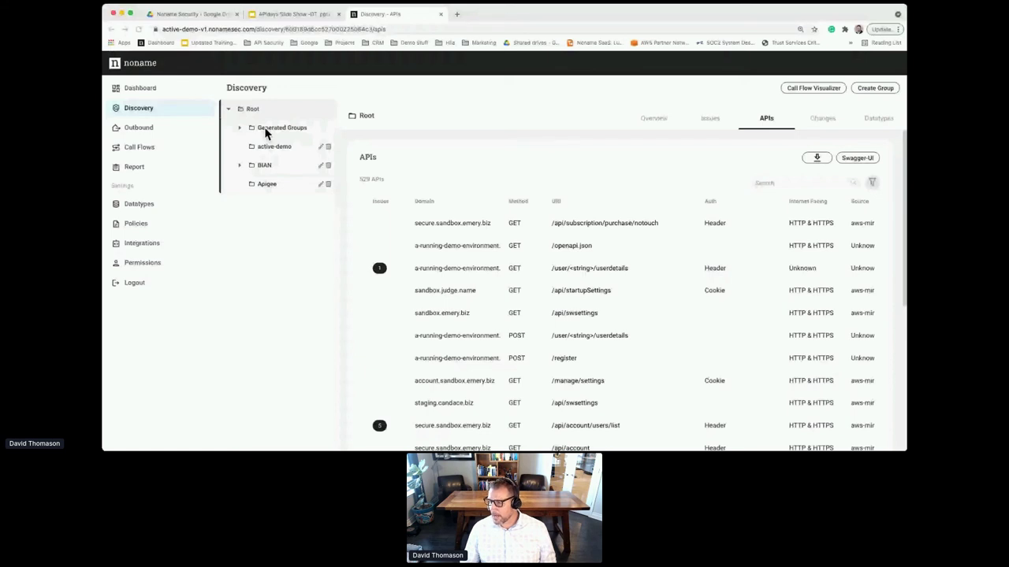
{"action": "left_click", "coordinate": [266, 131]}
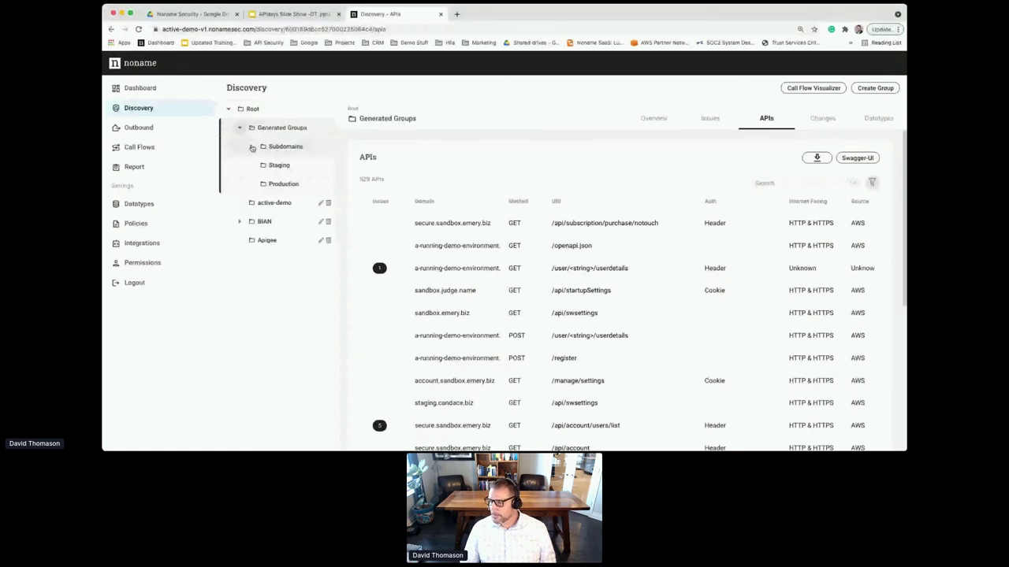
{"action": "left_click", "coordinate": [252, 147]}
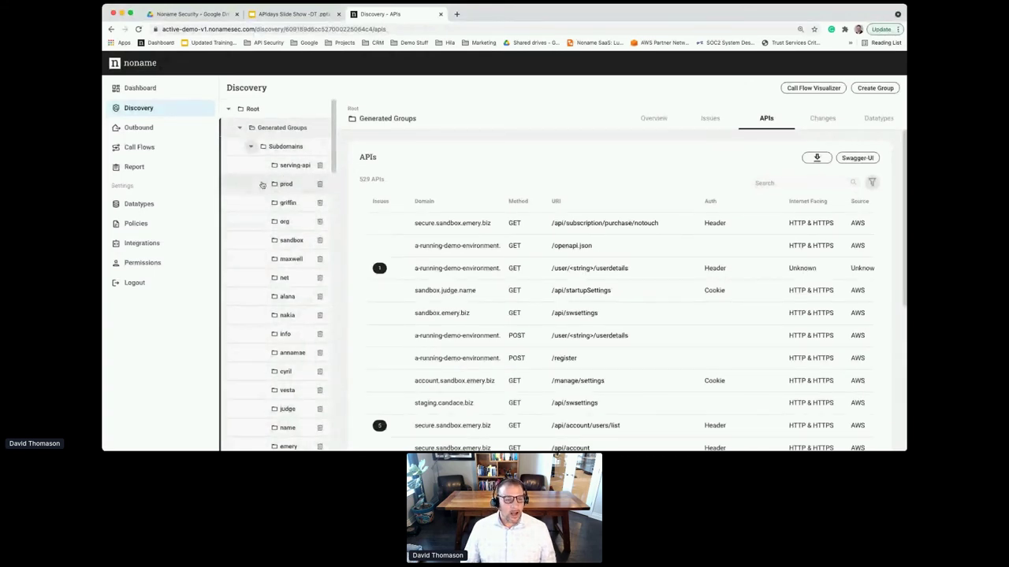
{"action": "scroll", "coordinate": [285, 286], "scroll_direction": "down", "scroll_amount": 5}
{"action": "scroll", "coordinate": [285, 287], "scroll_direction": "down", "scroll_amount": 10}
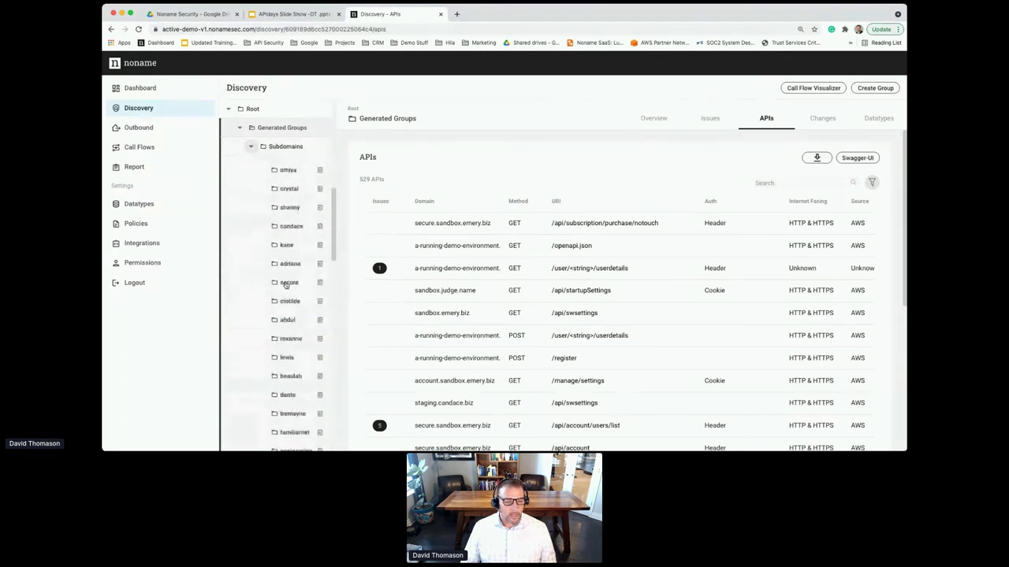
{"action": "scroll", "coordinate": [285, 285], "scroll_direction": "down", "scroll_amount": 2}
{"action": "scroll", "coordinate": [286, 285], "scroll_direction": "up", "scroll_amount": 4}
{"action": "scroll", "coordinate": [286, 285], "scroll_direction": "up", "scroll_amount": 10}
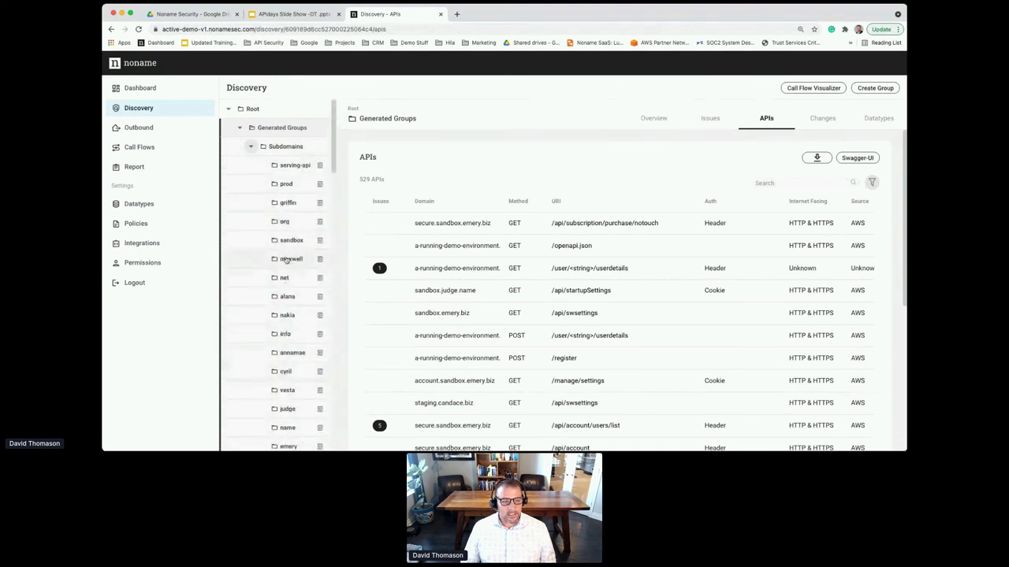
Step: View the API lists of the griffin, prod and sandbox subdomain groups in turn
{"action": "left_click", "coordinate": [280, 208]}
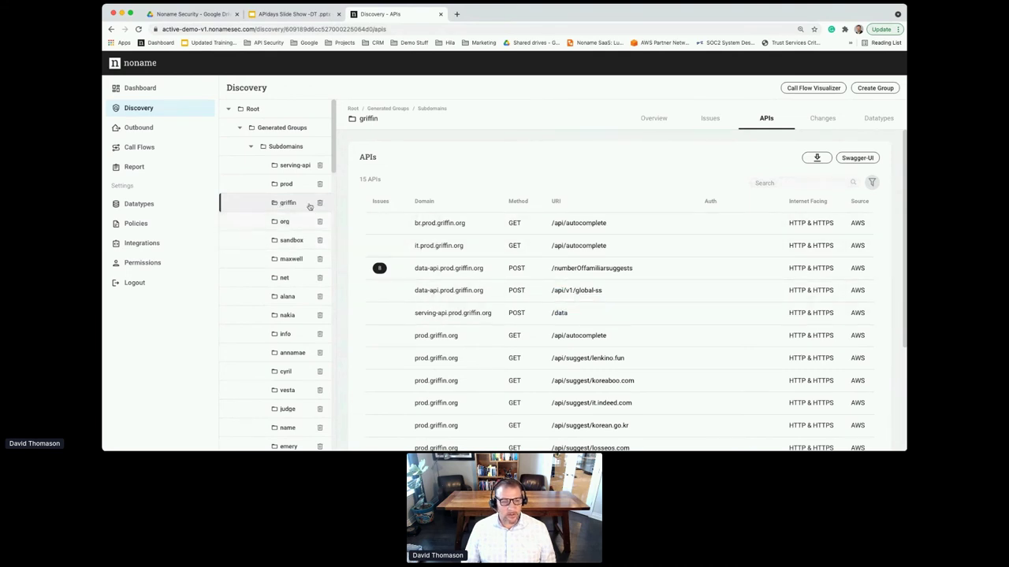
{"action": "left_click", "coordinate": [287, 184]}
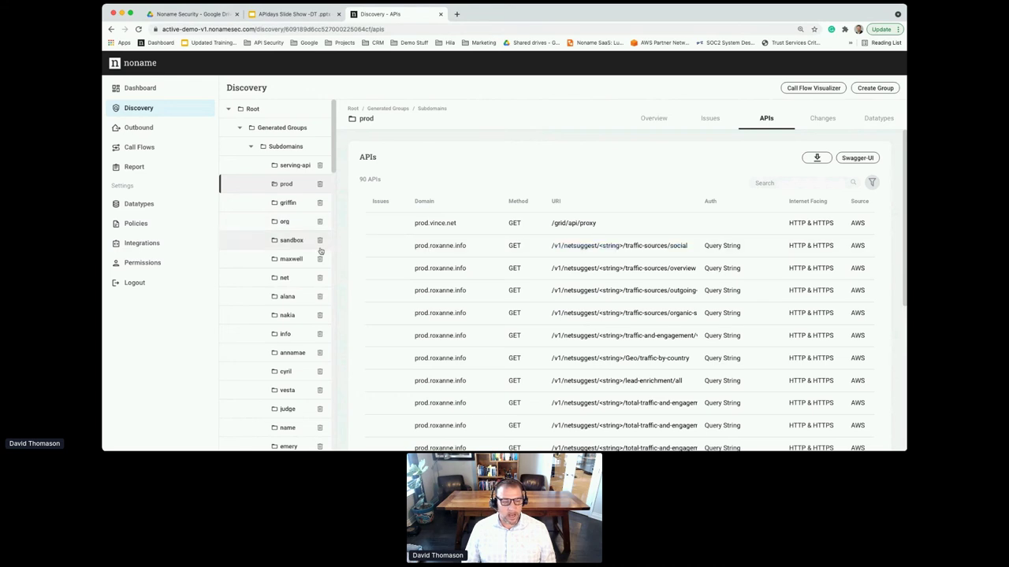
{"action": "left_click", "coordinate": [289, 243]}
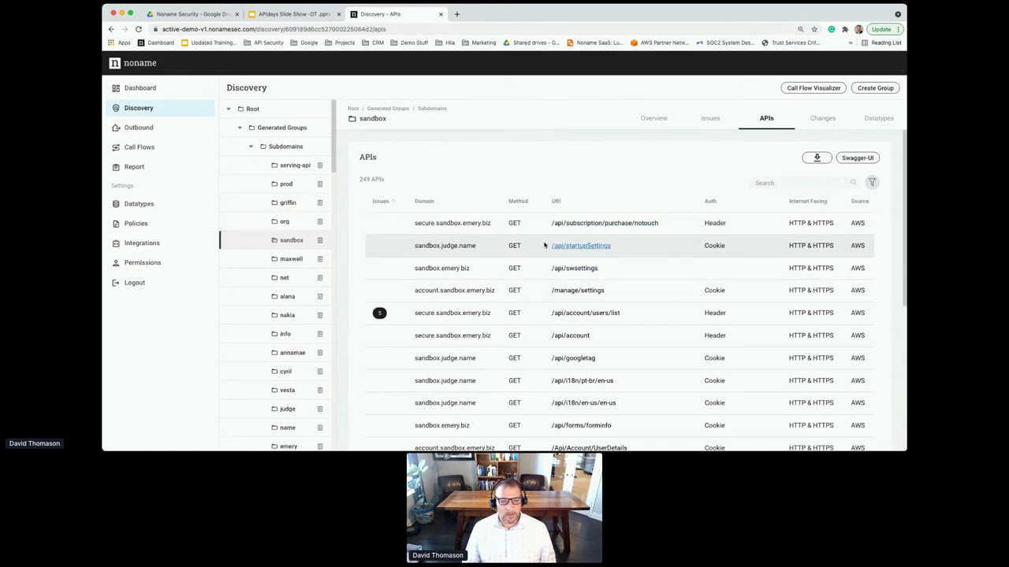
Step: Examine the authentication, internet exposure, source, and request and response datatypes of the APIs in the sandbox group
{"action": "scroll", "coordinate": [572, 250], "scroll_direction": "right", "scroll_amount": 3}
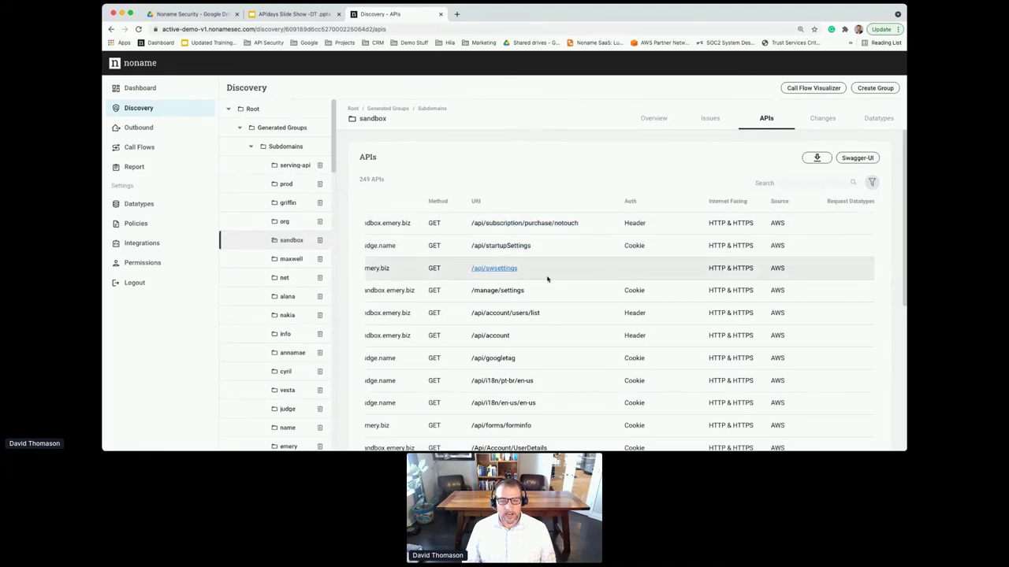
{"action": "scroll", "coordinate": [554, 278], "scroll_direction": "left", "scroll_amount": 3}
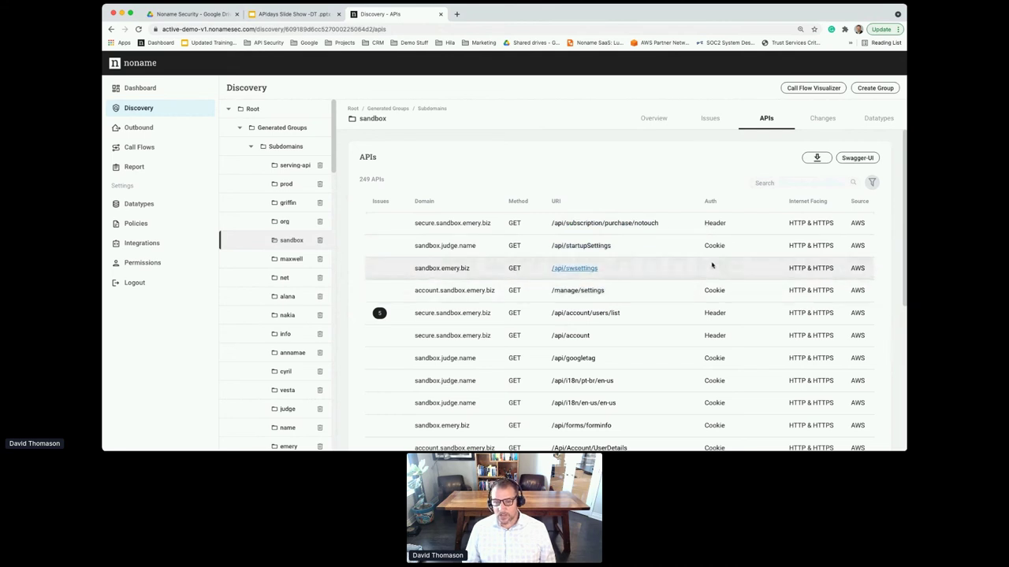
{"action": "scroll", "coordinate": [705, 267], "scroll_direction": "right", "scroll_amount": 2}
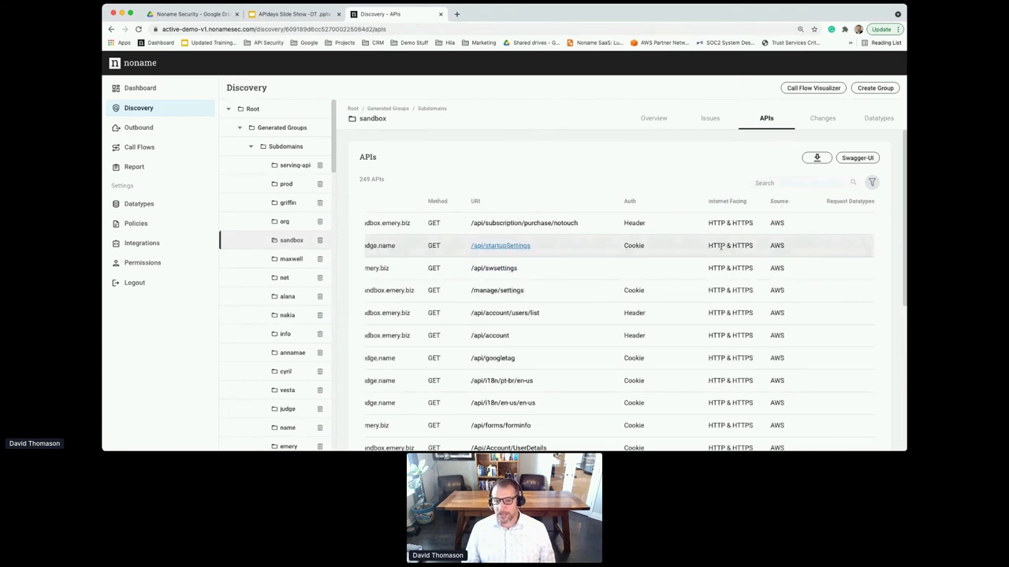
{"action": "scroll", "coordinate": [719, 246], "scroll_direction": "right", "scroll_amount": 2}
{"action": "scroll", "coordinate": [720, 246], "scroll_direction": "right", "scroll_amount": 4}
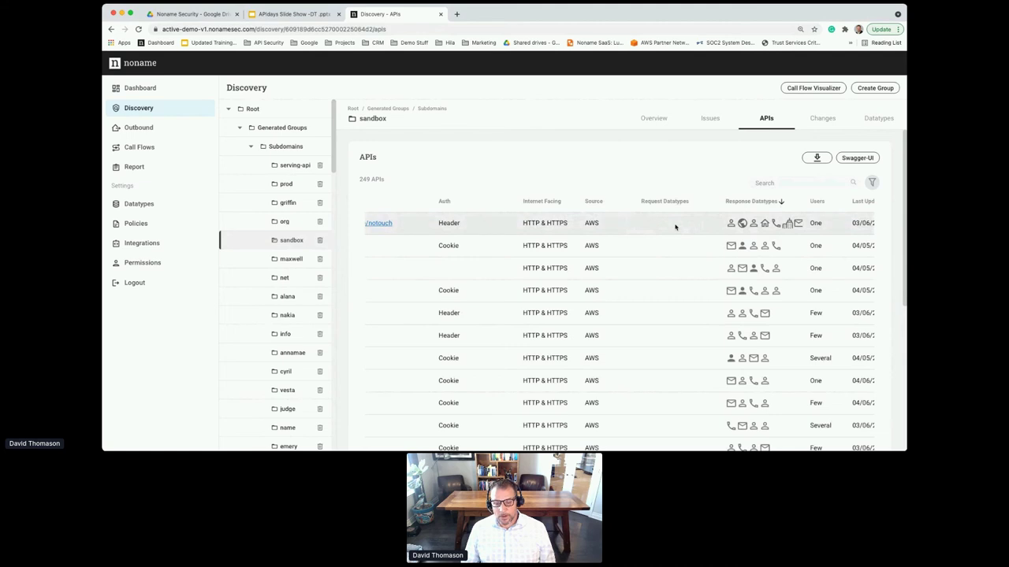
{"action": "scroll", "coordinate": [676, 252], "scroll_direction": "down", "scroll_amount": 2}
{"action": "scroll", "coordinate": [676, 268], "scroll_direction": "down", "scroll_amount": 2}
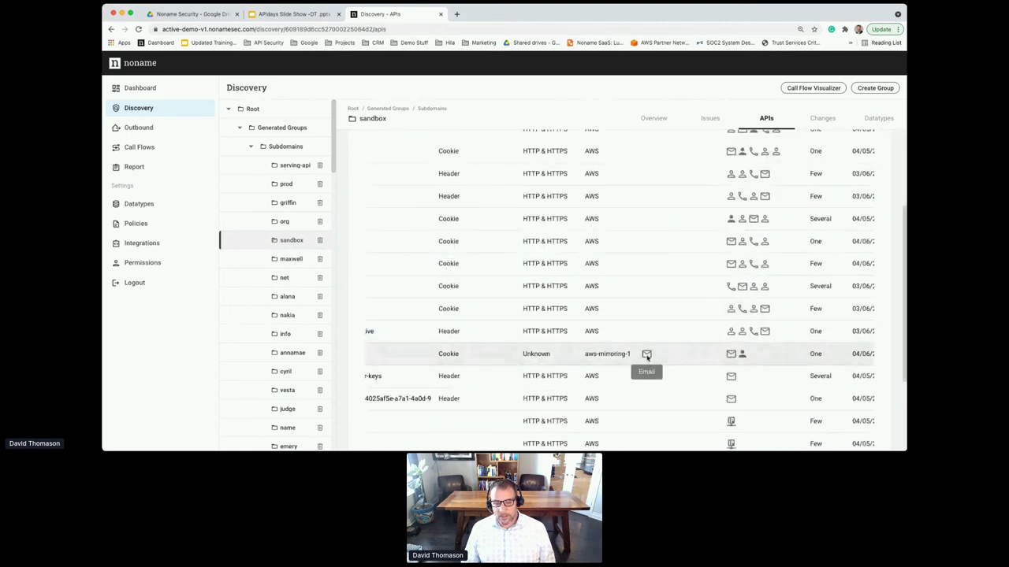
{"action": "scroll", "coordinate": [712, 260], "scroll_direction": "up", "scroll_amount": 1}
{"action": "scroll", "coordinate": [711, 260], "scroll_direction": "up", "scroll_amount": 4}
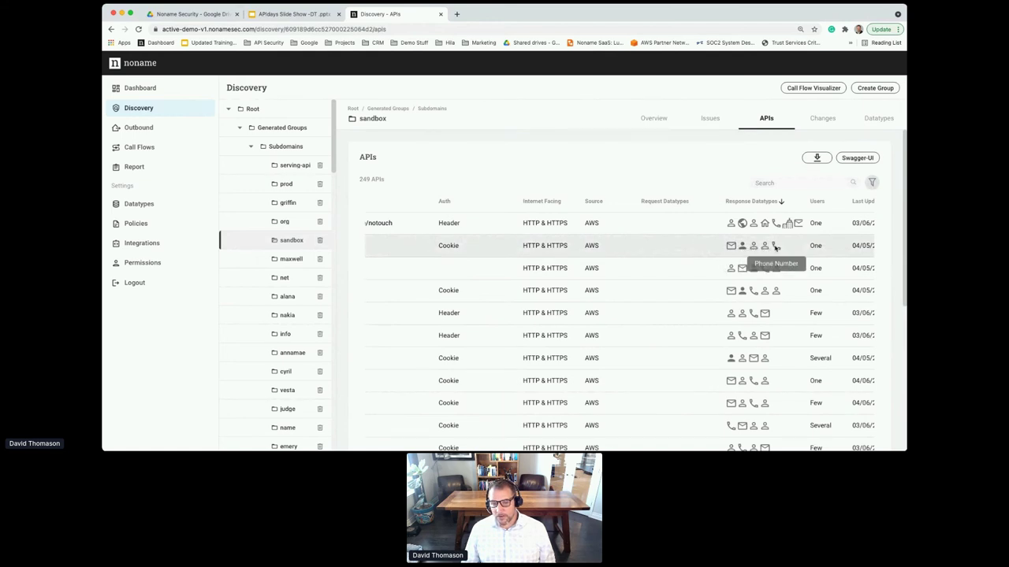
Step: Examine the last update, endpoint, load balancer, API gateway and group columns for the sandbox APIs
{"action": "scroll", "coordinate": [775, 247], "scroll_direction": "right", "scroll_amount": 5}
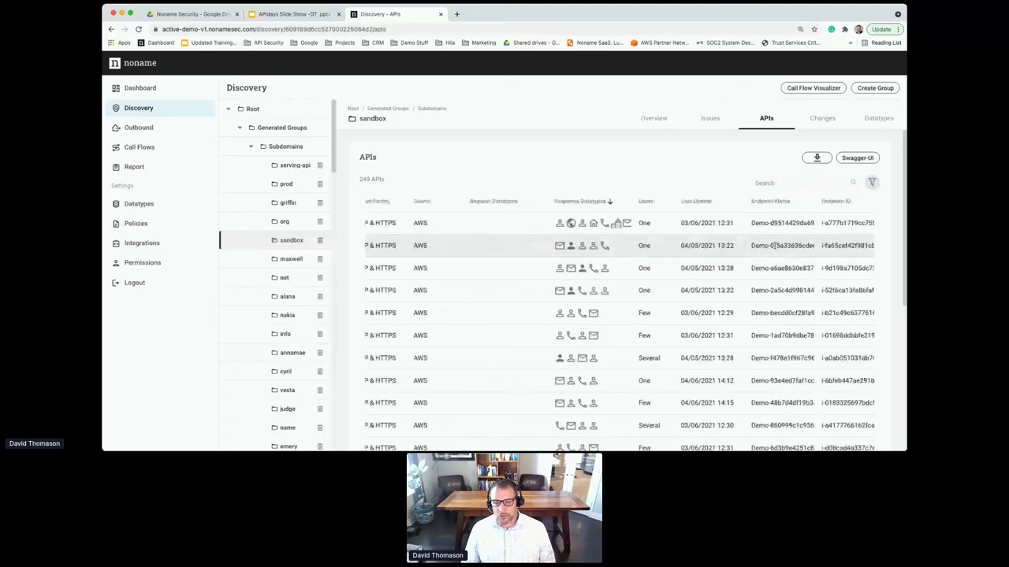
{"action": "scroll", "coordinate": [775, 247], "scroll_direction": "right", "scroll_amount": 2}
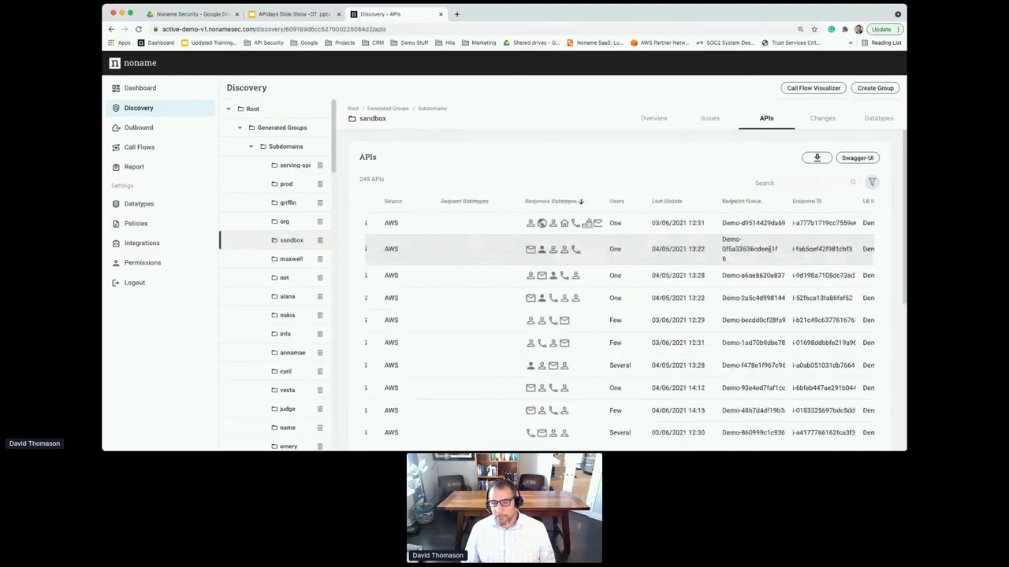
{"action": "scroll", "coordinate": [768, 249], "scroll_direction": "right", "scroll_amount": 3}
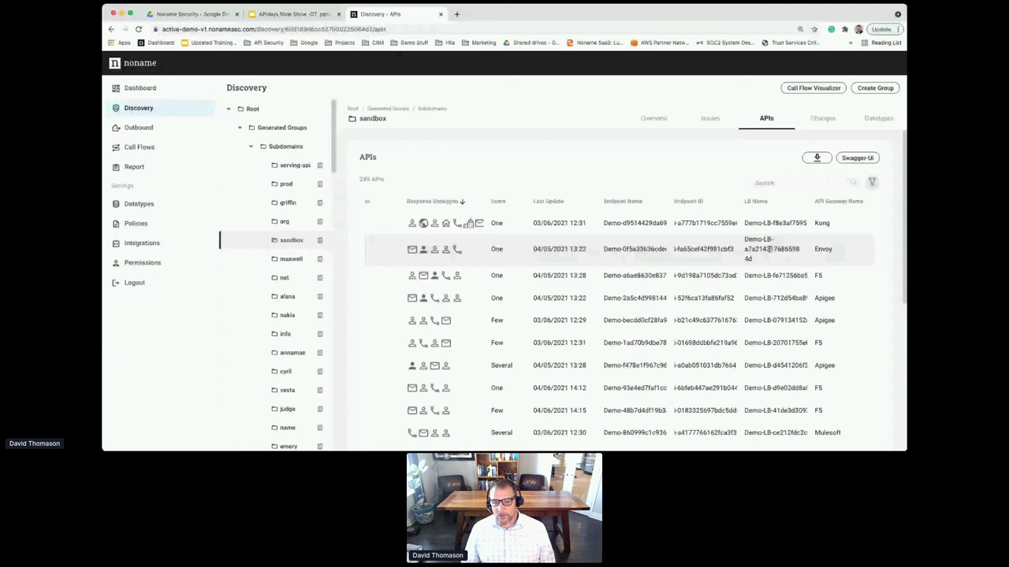
{"action": "scroll", "coordinate": [768, 249], "scroll_direction": "right", "scroll_amount": 2}
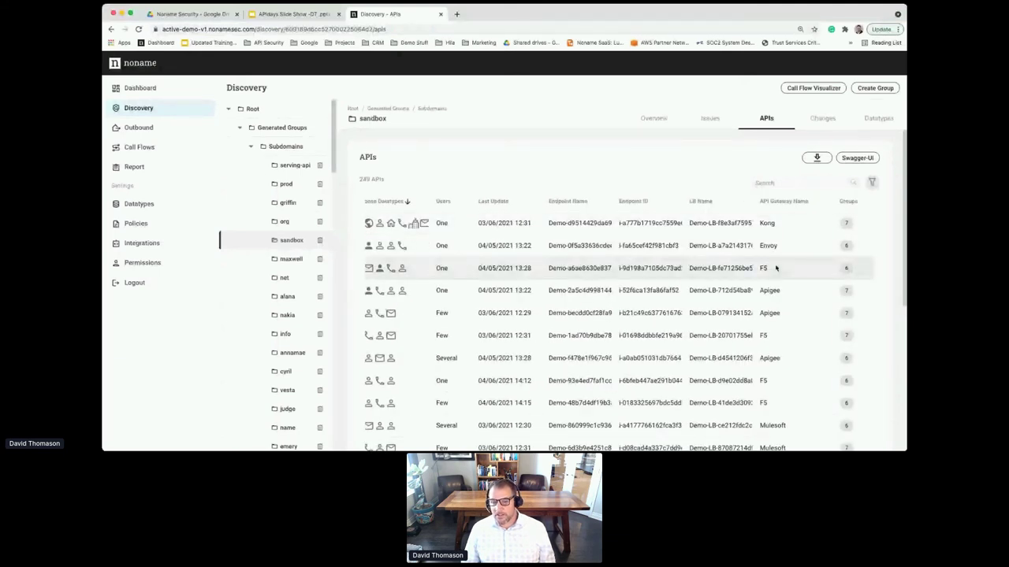
{"action": "scroll", "coordinate": [565, 257], "scroll_direction": "left", "scroll_amount": 5}
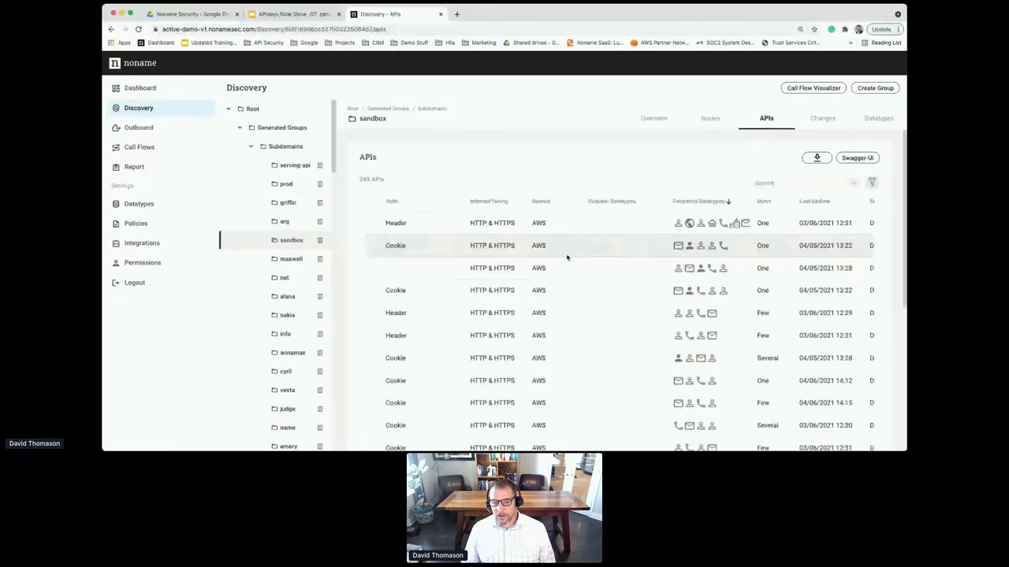
{"action": "scroll", "coordinate": [565, 257], "scroll_direction": "left", "scroll_amount": 5}
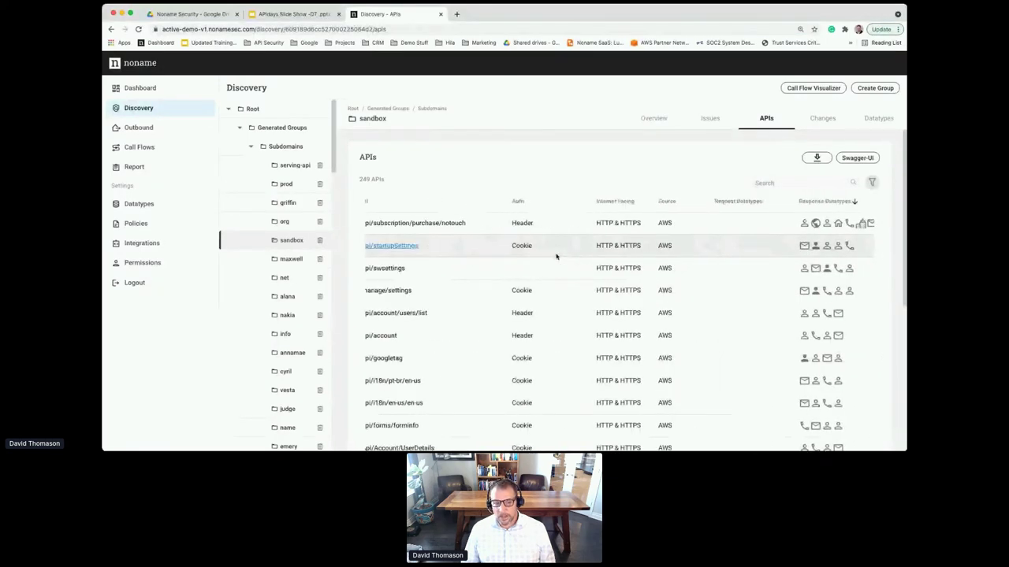
{"action": "scroll", "coordinate": [556, 256], "scroll_direction": "left", "scroll_amount": 3}
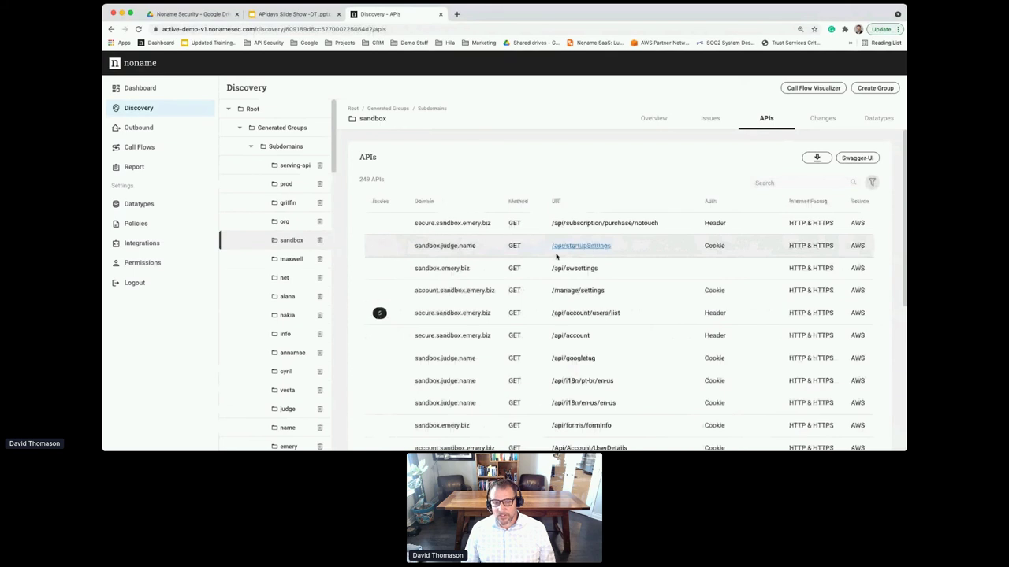
Step: Collapse Generated Groups and open the details of the POST /user/<string>/userdetails API in the active-demo group
{"action": "left_click", "coordinate": [240, 129]}
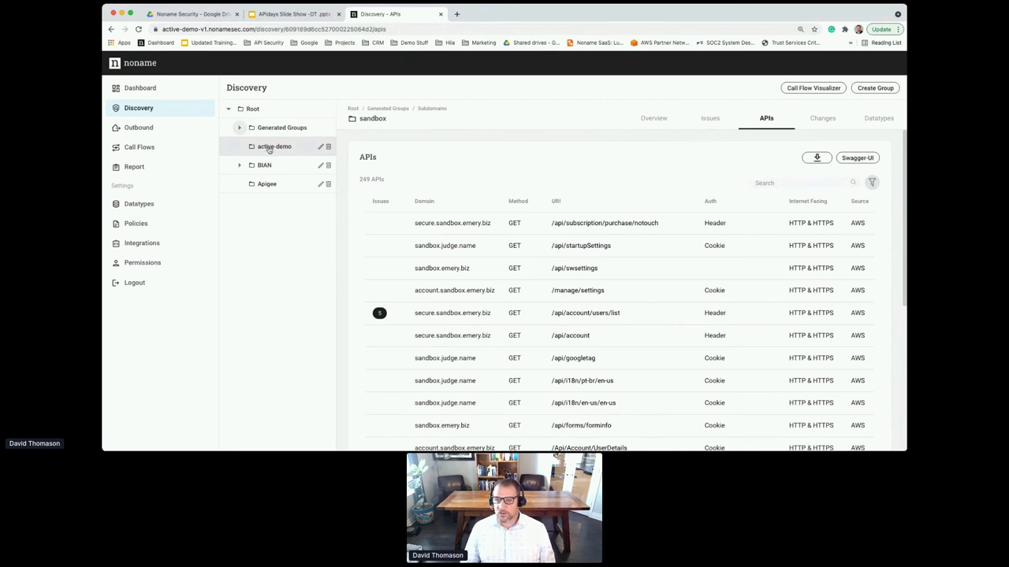
{"action": "left_click", "coordinate": [269, 149]}
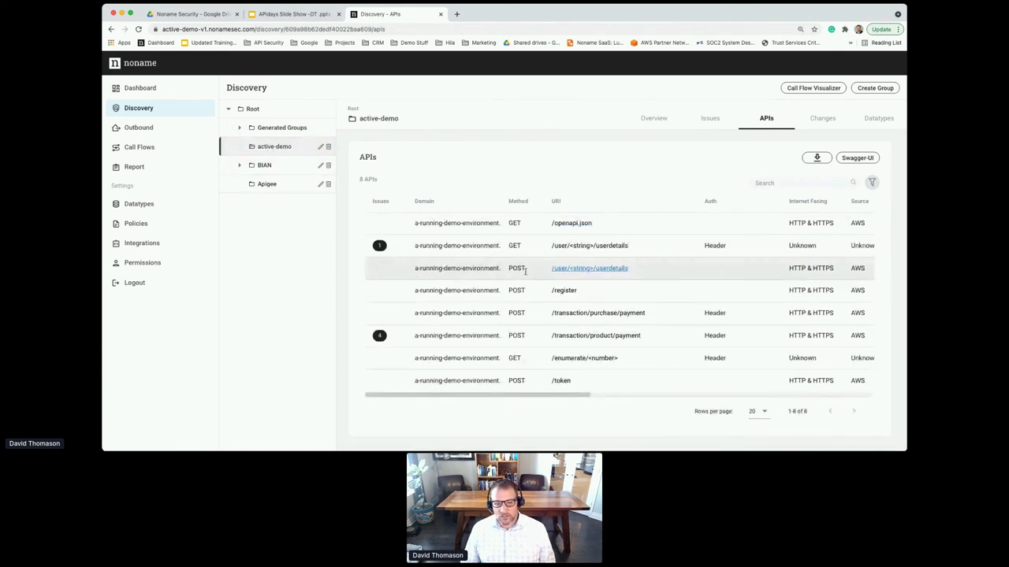
{"action": "left_click", "coordinate": [576, 271]}
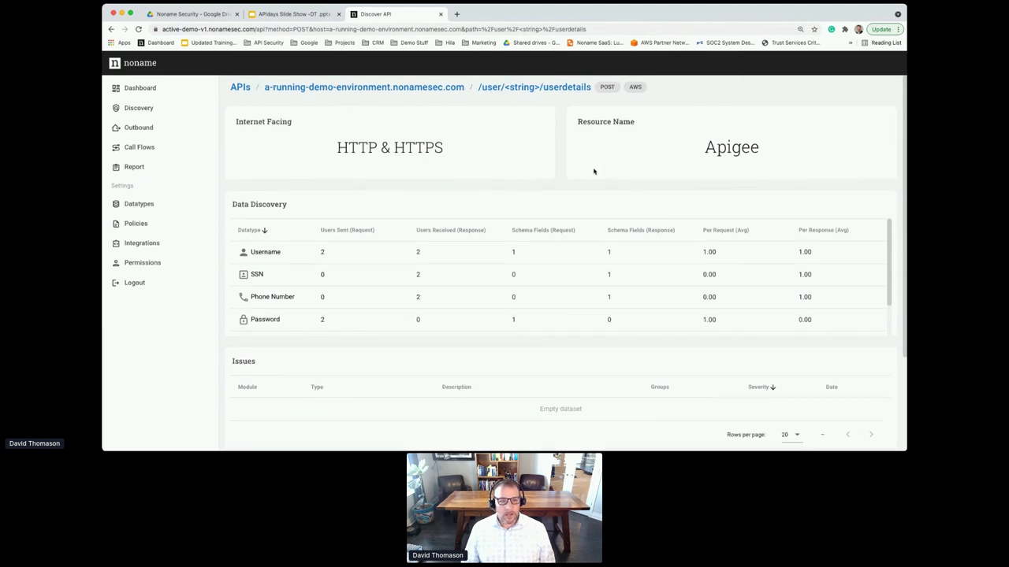
Step: Review the API's discovered datatypes and expand all fields of its request schema
{"action": "scroll", "coordinate": [491, 207], "scroll_direction": "down", "scroll_amount": 3}
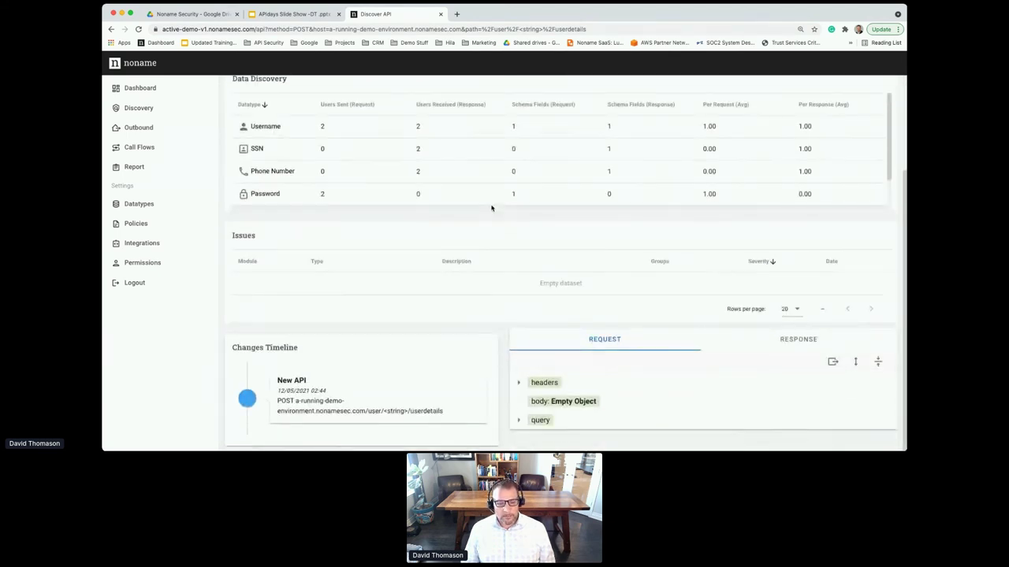
{"action": "scroll", "coordinate": [491, 207], "scroll_direction": "down", "scroll_amount": 2}
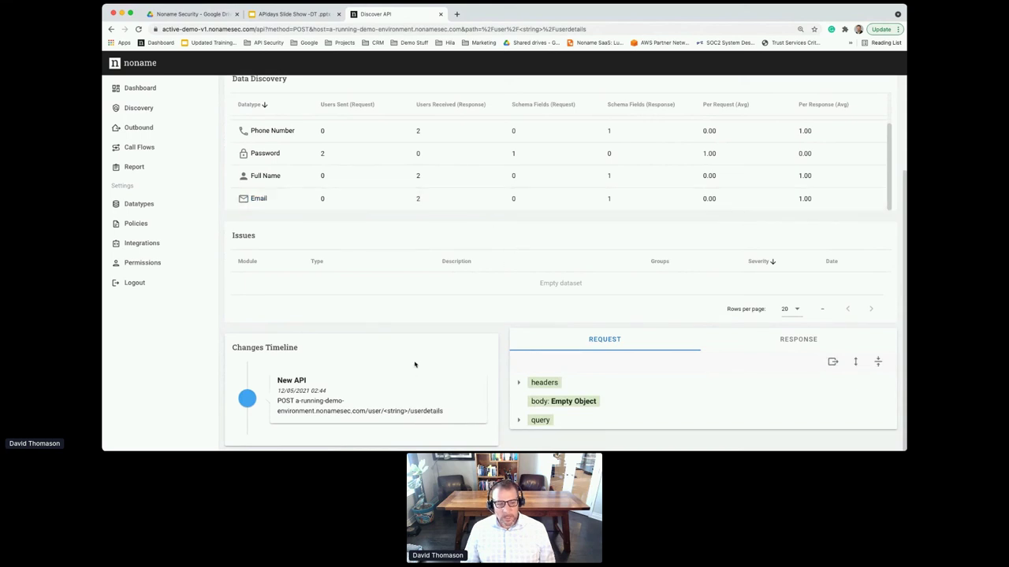
{"action": "left_click", "coordinate": [856, 361]}
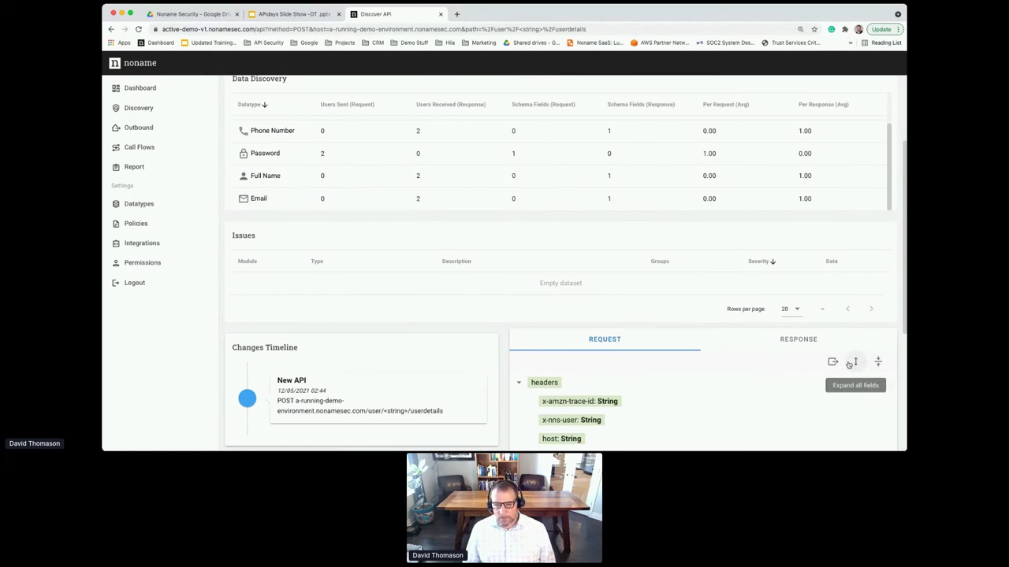
{"action": "scroll", "coordinate": [747, 397], "scroll_direction": "down", "scroll_amount": 2}
{"action": "scroll", "coordinate": [747, 398], "scroll_direction": "down", "scroll_amount": 5}
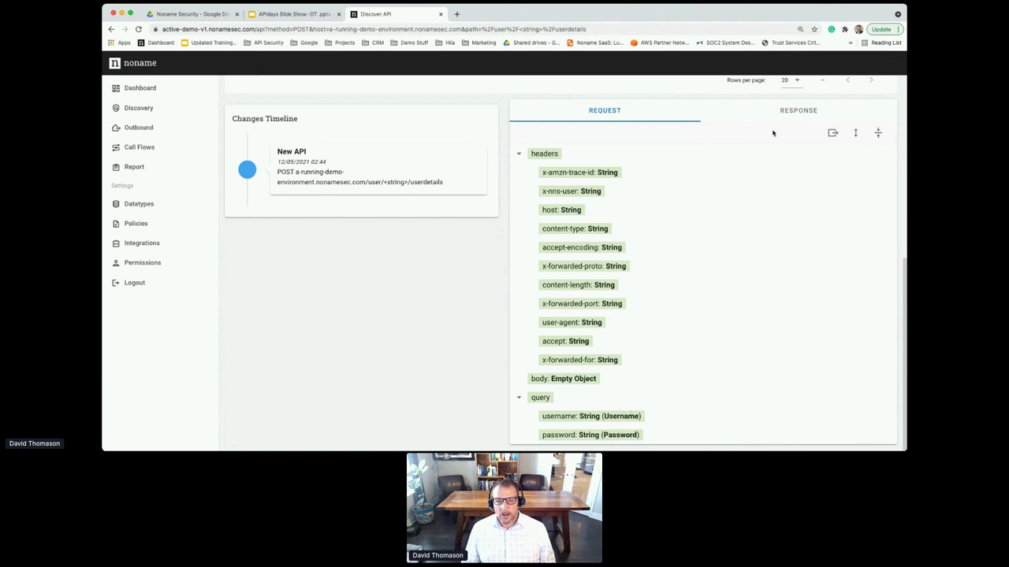
Step: Show the API's response schema and compare it with the Data Discovery table
{"action": "left_click", "coordinate": [788, 111]}
{"action": "scroll", "coordinate": [788, 114], "scroll_direction": "up", "scroll_amount": 4}
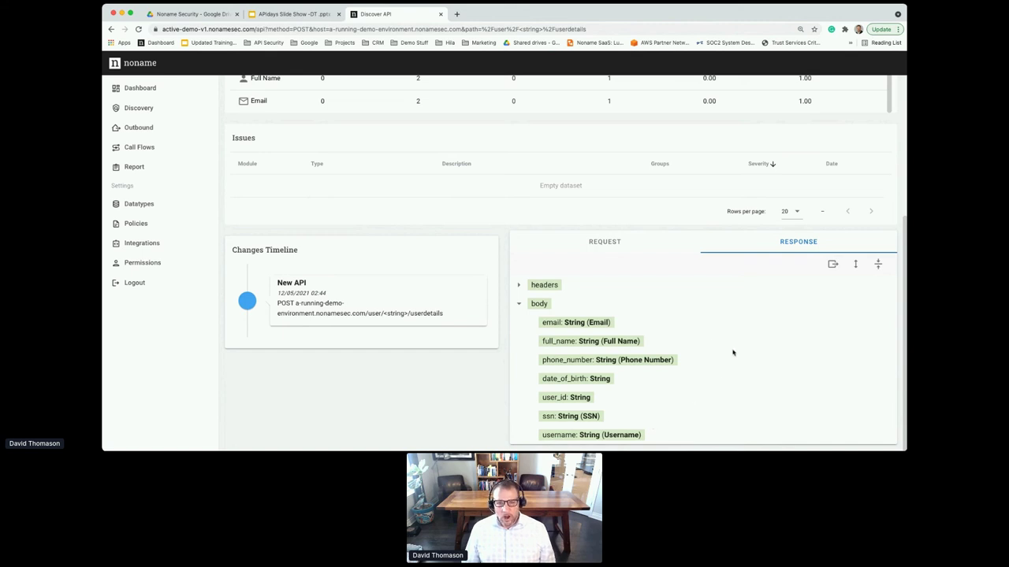
{"action": "scroll", "coordinate": [719, 296], "scroll_direction": "up", "scroll_amount": 6}
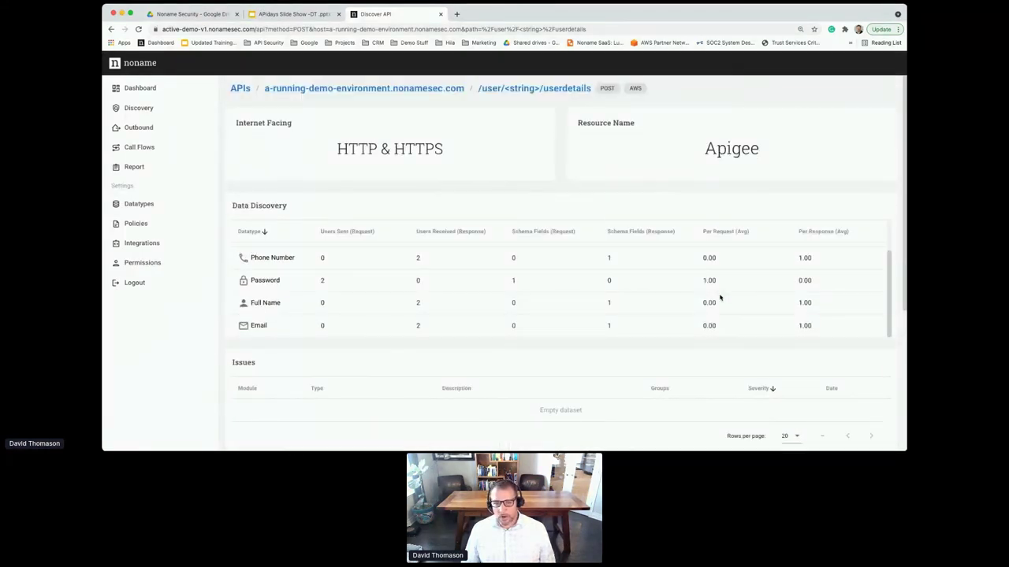
{"action": "scroll", "coordinate": [718, 296], "scroll_direction": "up", "scroll_amount": 2}
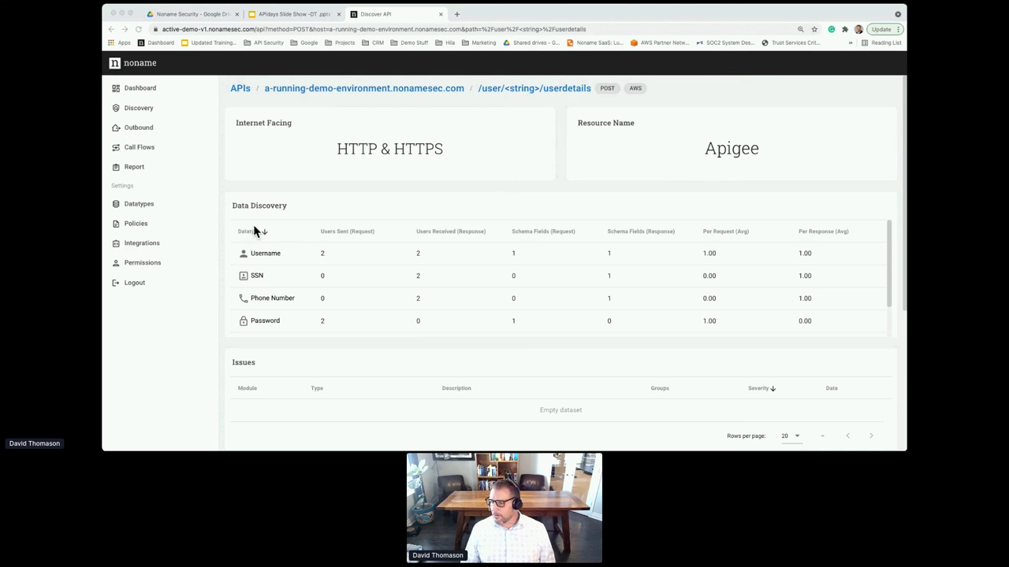
Step: Open the Datatypes settings and review the custom and predefined datatypes with their sensitivity and tags
{"action": "left_click", "coordinate": [142, 207]}
{"action": "left_click", "coordinate": [139, 203]}
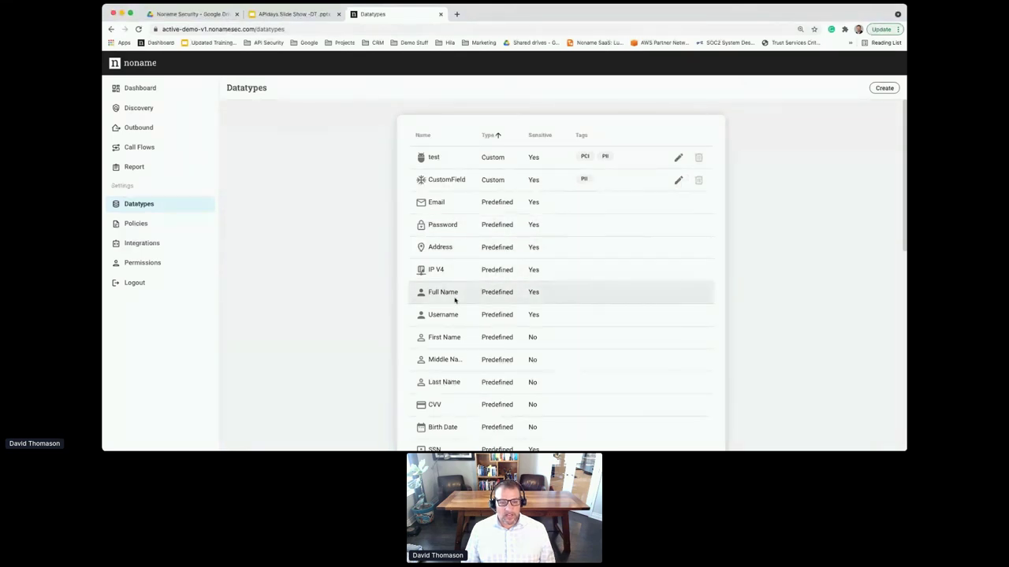
{"action": "scroll", "coordinate": [455, 293], "scroll_direction": "down", "scroll_amount": 1}
{"action": "scroll", "coordinate": [454, 298], "scroll_direction": "up", "scroll_amount": 1}
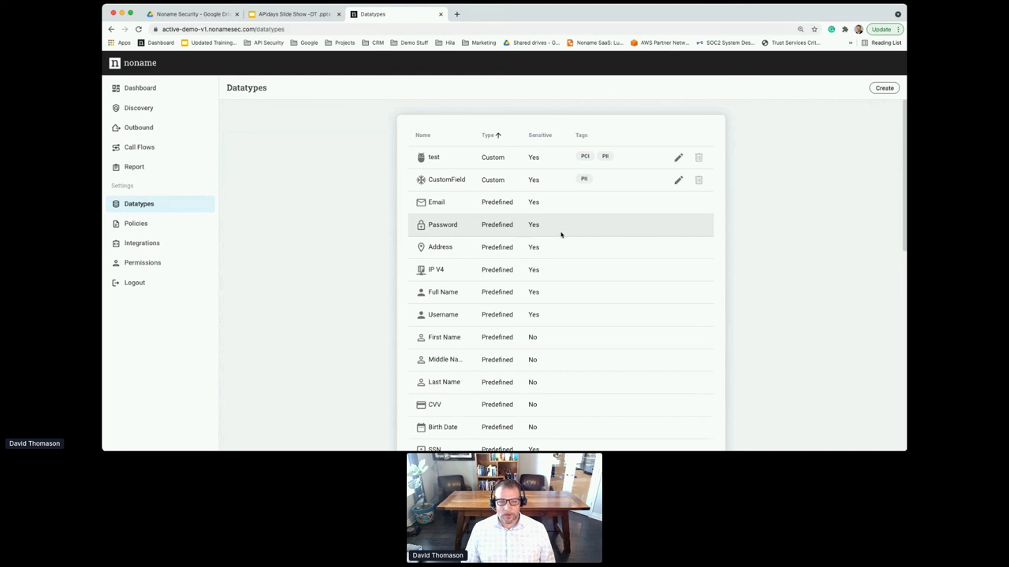
{"action": "scroll", "coordinate": [507, 282], "scroll_direction": "down", "scroll_amount": 3}
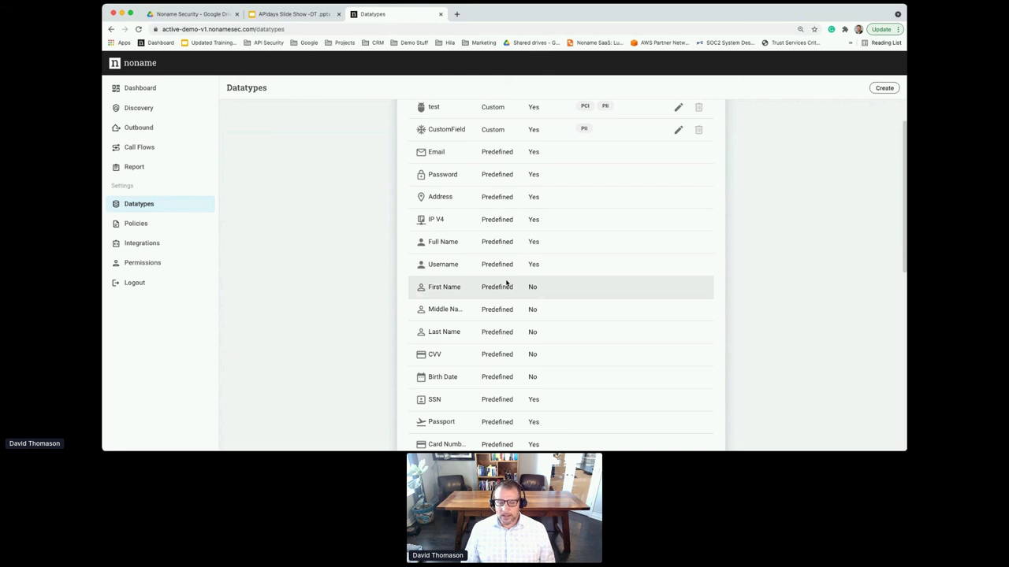
{"action": "scroll", "coordinate": [506, 282], "scroll_direction": "down", "scroll_amount": 4}
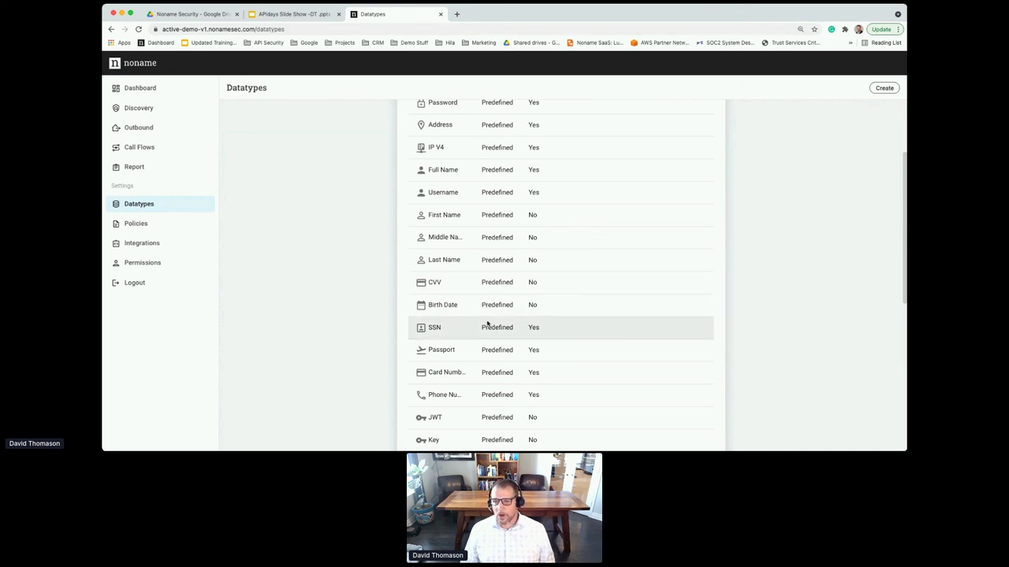
Step: Examine the Datatypes list from the custom entries through the predefined ones, comparing which are marked sensitive and which carry tags
{"action": "scroll", "coordinate": [486, 323], "scroll_direction": "up", "scroll_amount": 5}
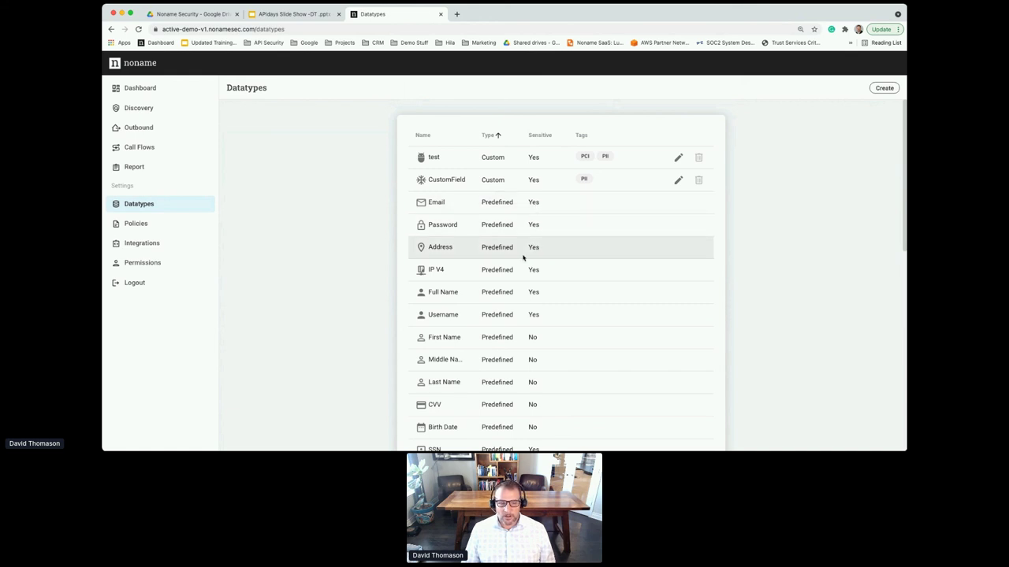
{"action": "scroll", "coordinate": [520, 272], "scroll_direction": "down", "scroll_amount": 2}
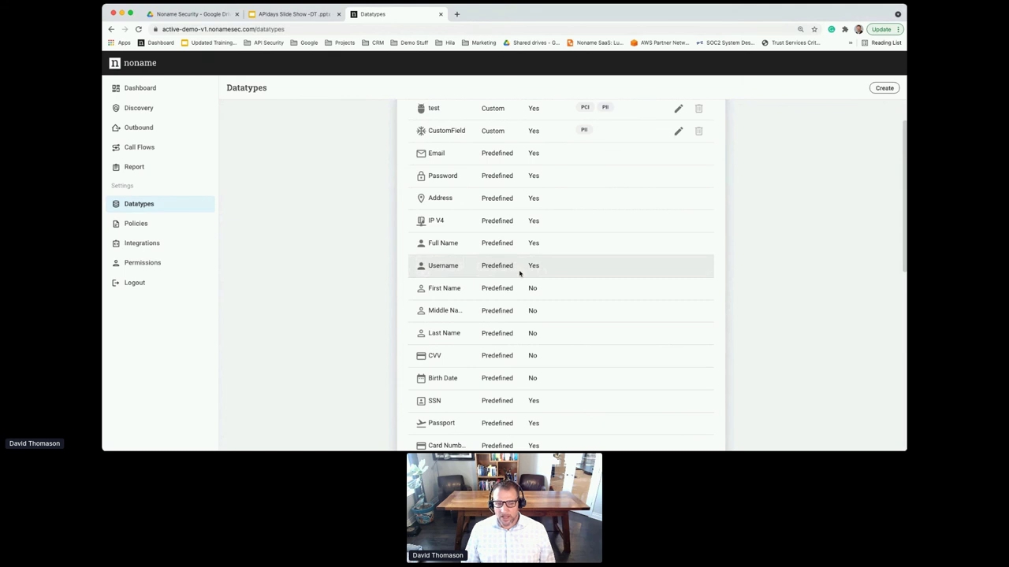
{"action": "scroll", "coordinate": [519, 273], "scroll_direction": "up", "scroll_amount": 2}
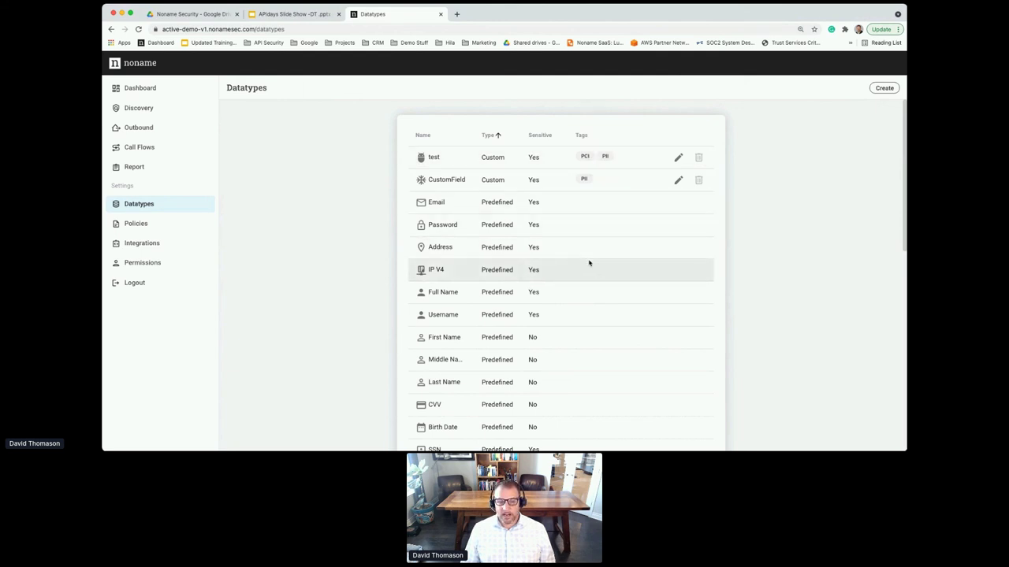
{"action": "scroll", "coordinate": [589, 263], "scroll_direction": "down", "scroll_amount": 2}
{"action": "scroll", "coordinate": [589, 263], "scroll_direction": "down", "scroll_amount": 2}
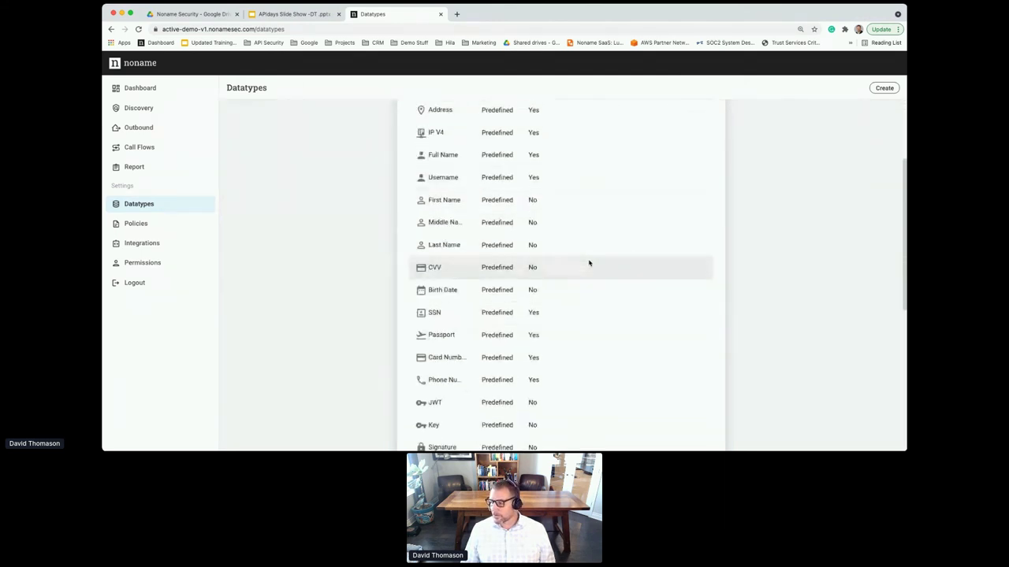
{"action": "scroll", "coordinate": [589, 263], "scroll_direction": "up", "scroll_amount": 4}
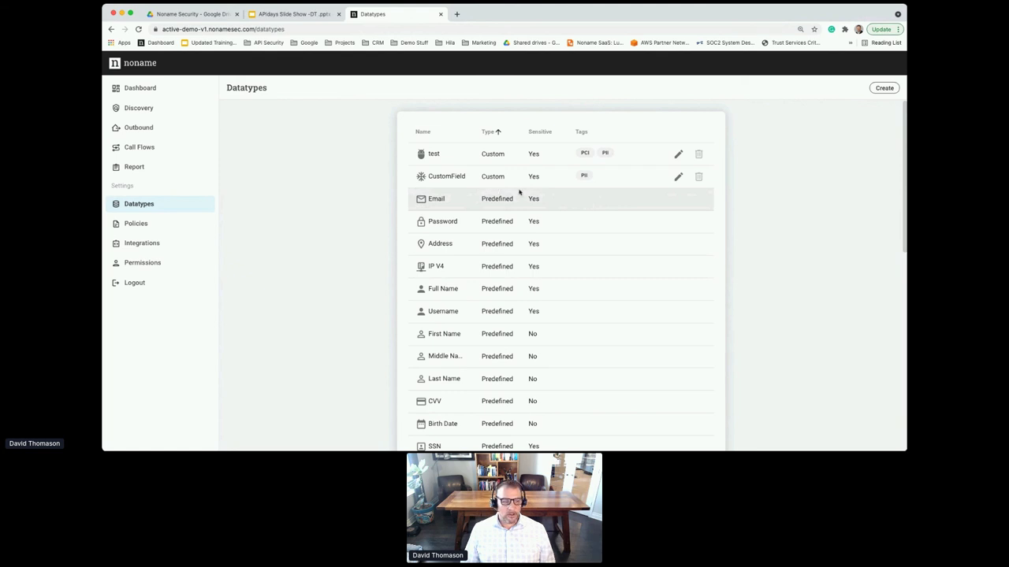
Step: Show the Root group's API list in Discovery, browse its endpoints in Swagger UI, and return to the API list
{"action": "left_click", "coordinate": [133, 108]}
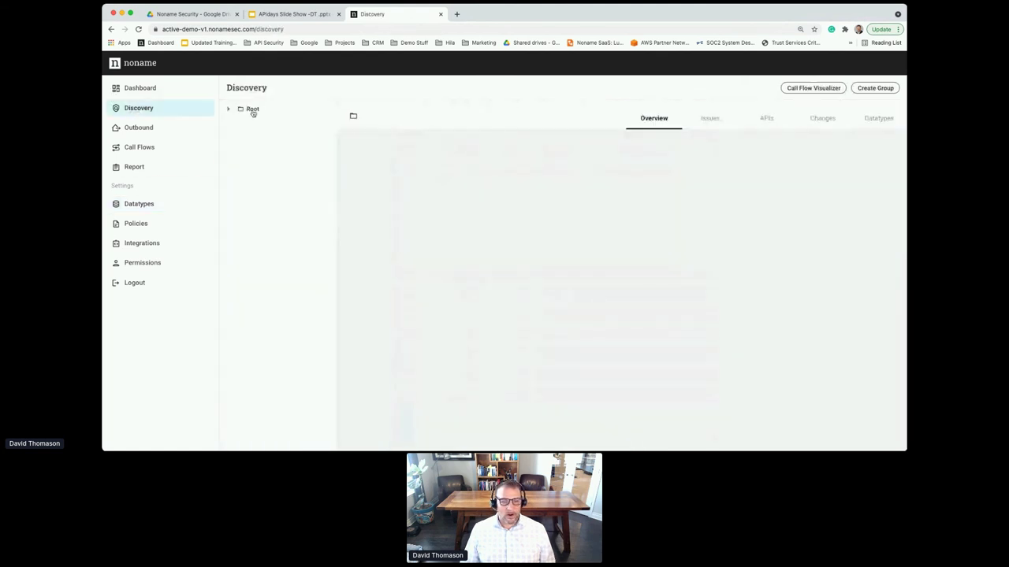
{"action": "left_click", "coordinate": [773, 122]}
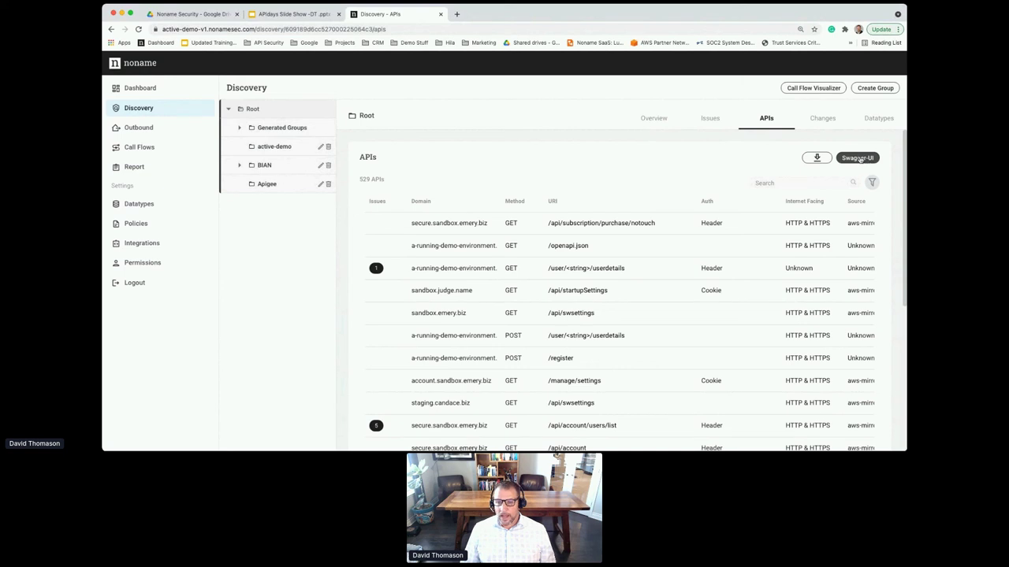
{"action": "left_click", "coordinate": [859, 159]}
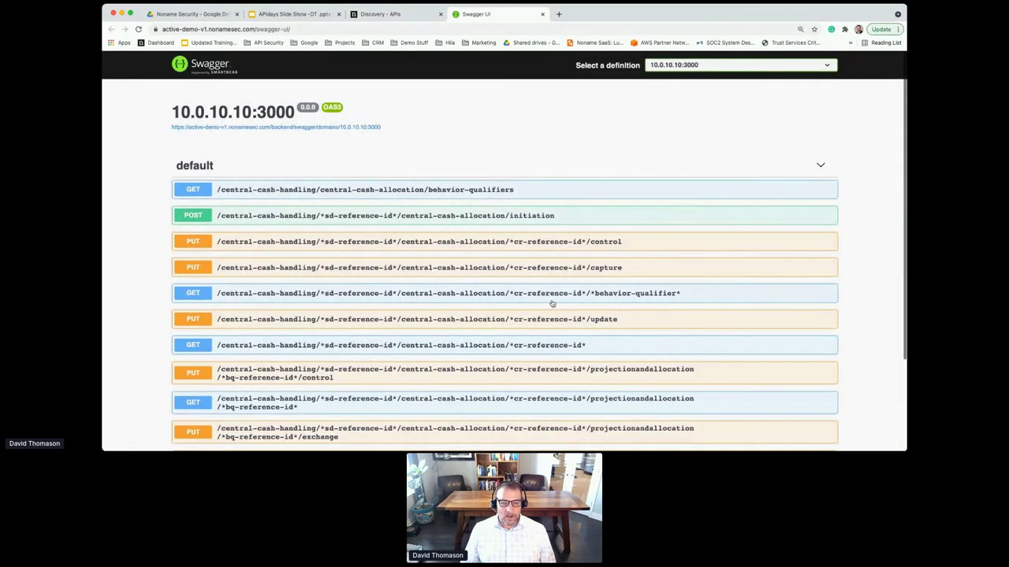
{"action": "scroll", "coordinate": [551, 303], "scroll_direction": "down", "scroll_amount": 2}
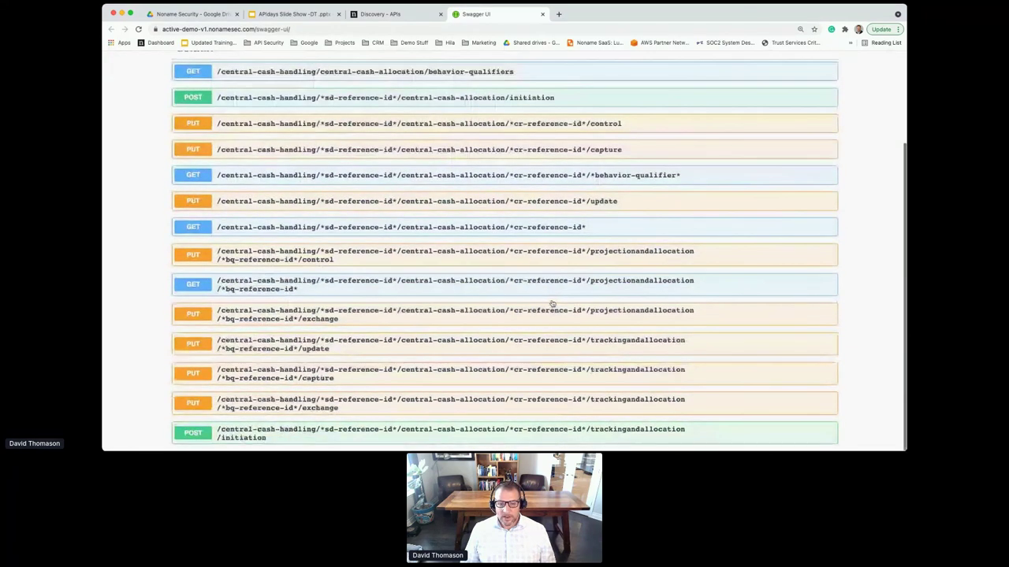
{"action": "scroll", "coordinate": [552, 303], "scroll_direction": "up", "scroll_amount": 3}
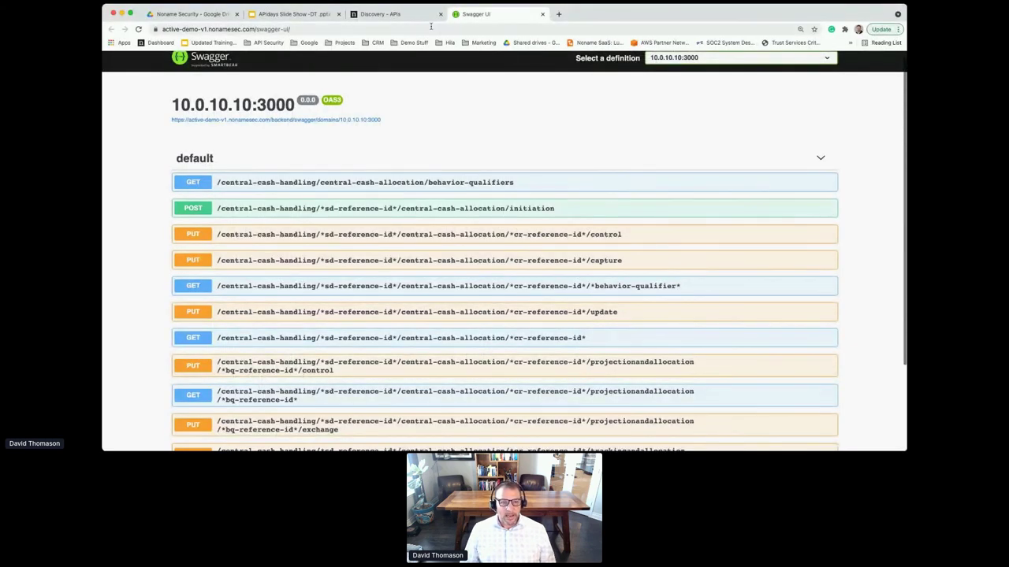
{"action": "left_click", "coordinate": [407, 17]}
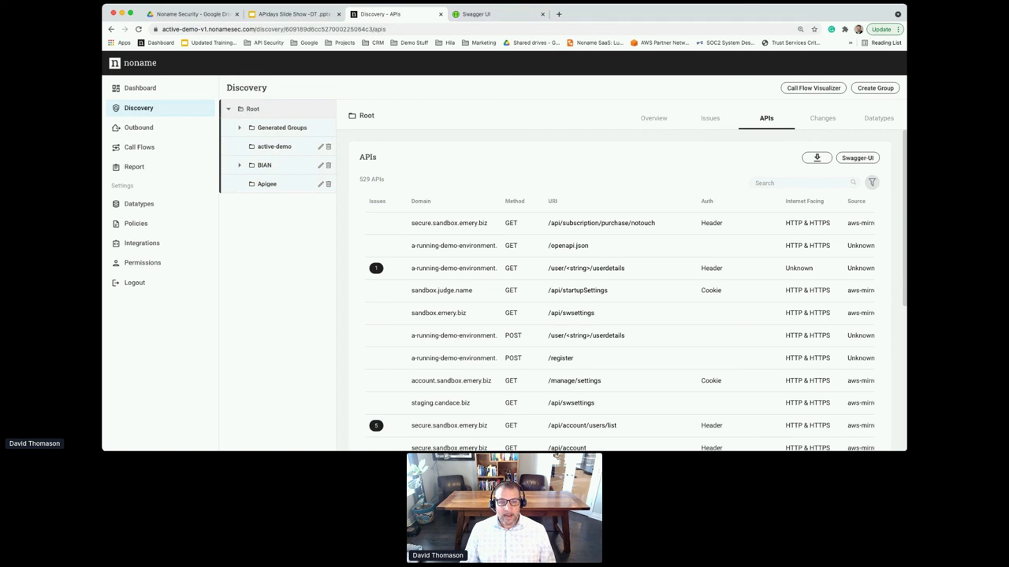
Step: Inspect the parameters and example response of the PUT central-cash-allocation control endpoint in Swagger UI, collapse it, and return to the Discovery API list
{"action": "left_click", "coordinate": [477, 16]}
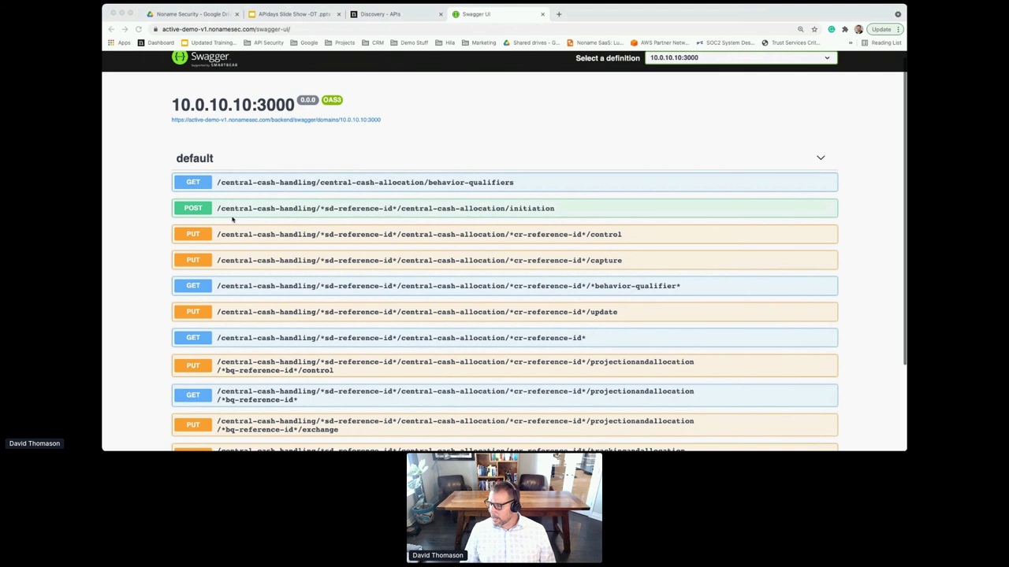
{"action": "left_click", "coordinate": [204, 234]}
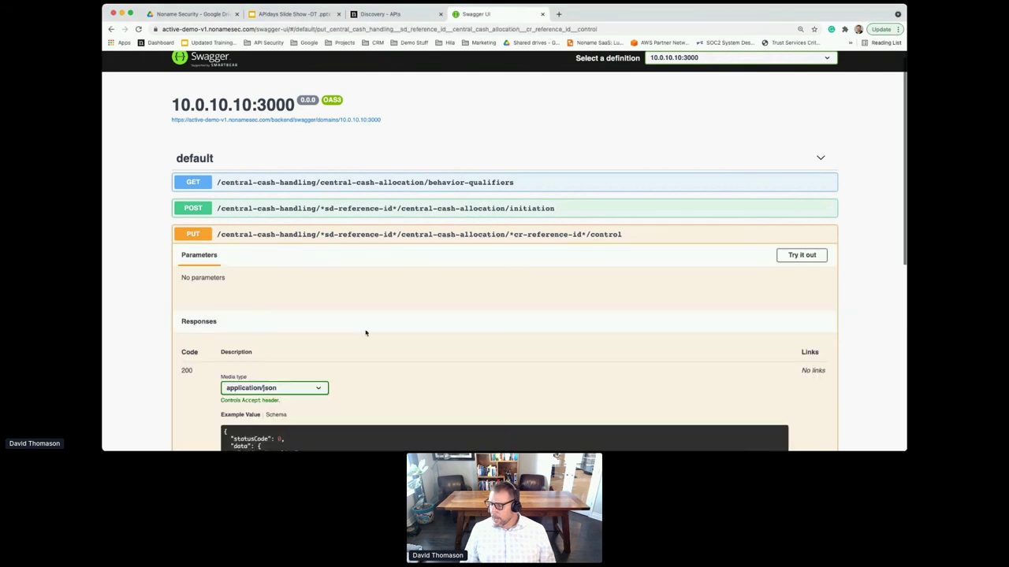
{"action": "scroll", "coordinate": [366, 329], "scroll_direction": "down", "scroll_amount": 1}
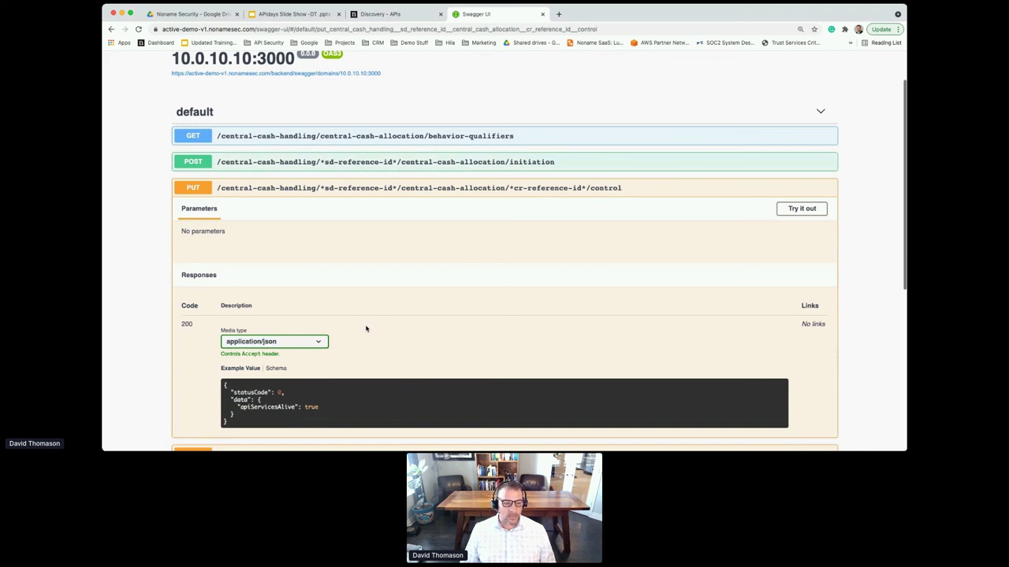
{"action": "scroll", "coordinate": [365, 329], "scroll_direction": "up", "scroll_amount": 2}
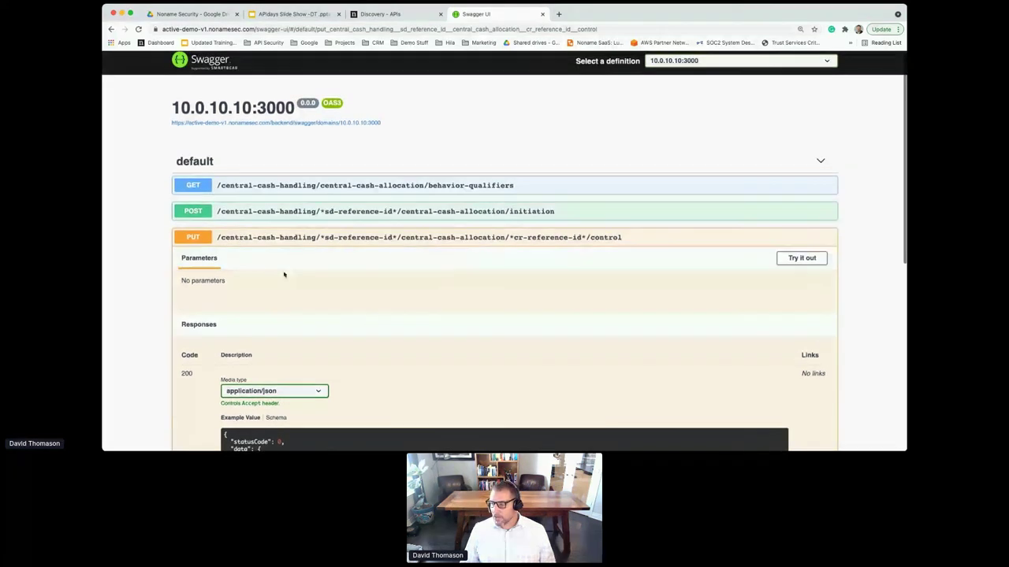
{"action": "left_click", "coordinate": [199, 243]}
{"action": "scroll", "coordinate": [282, 275], "scroll_direction": "up", "scroll_amount": 1}
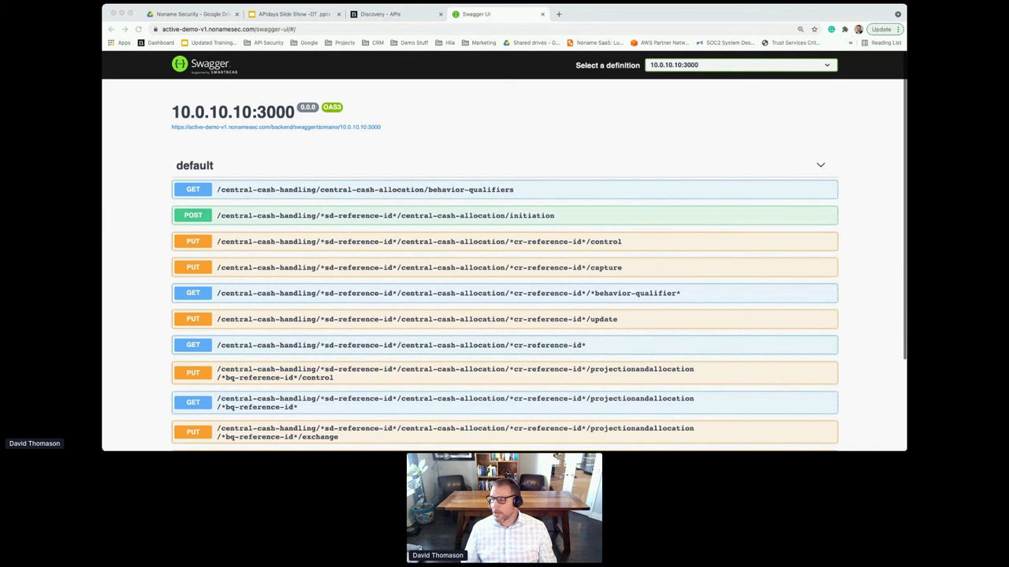
{"action": "left_click", "coordinate": [399, 13]}
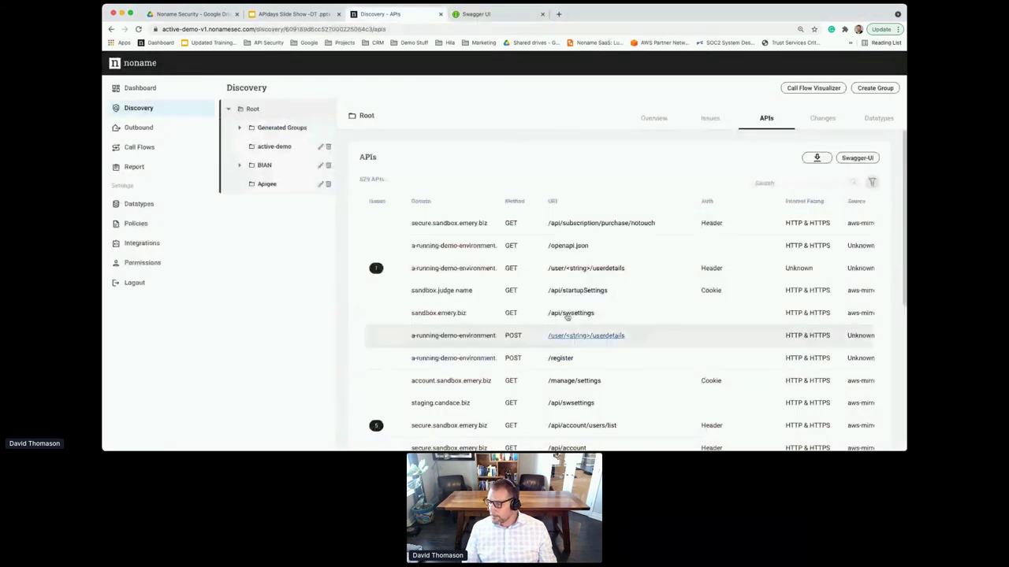